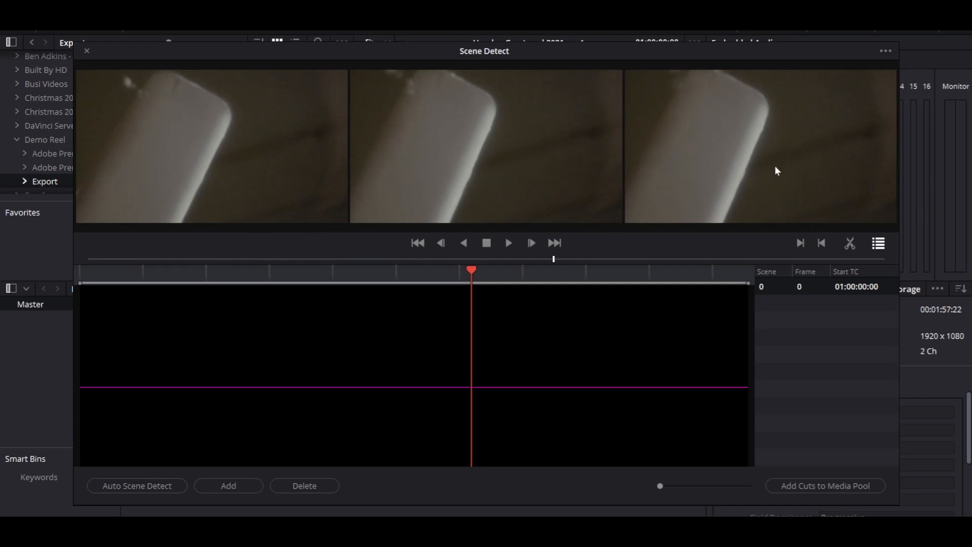
Step: Add a manual scene cut at frame 1653, where the flour scoop over the scale changes to the next shot
left_click_drag(472, 272, 467, 278)
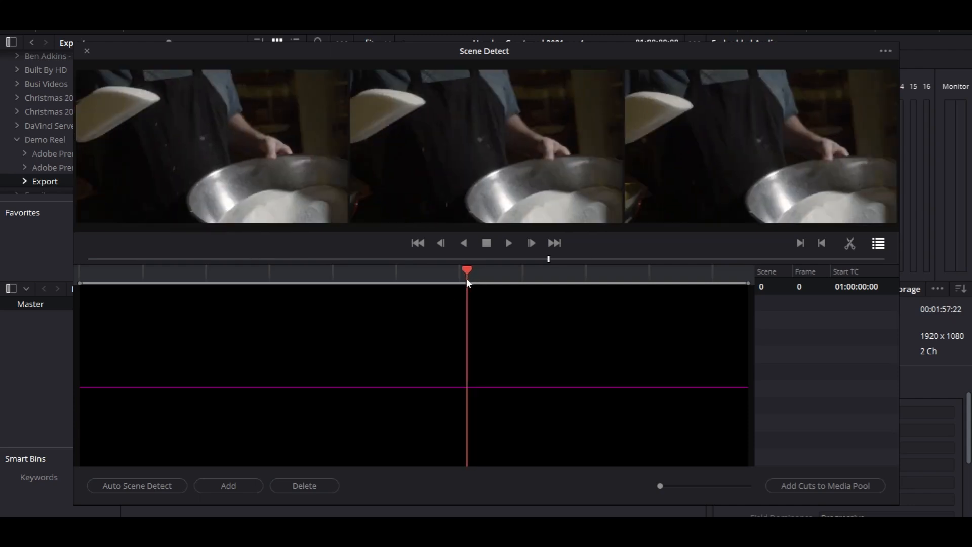
left_click_drag(467, 276, 472, 278)
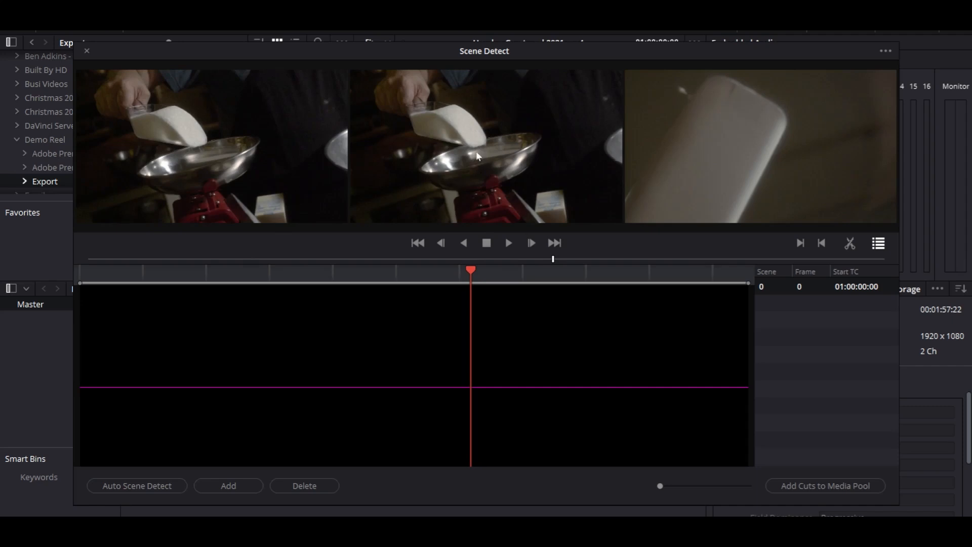
left_click(228, 486)
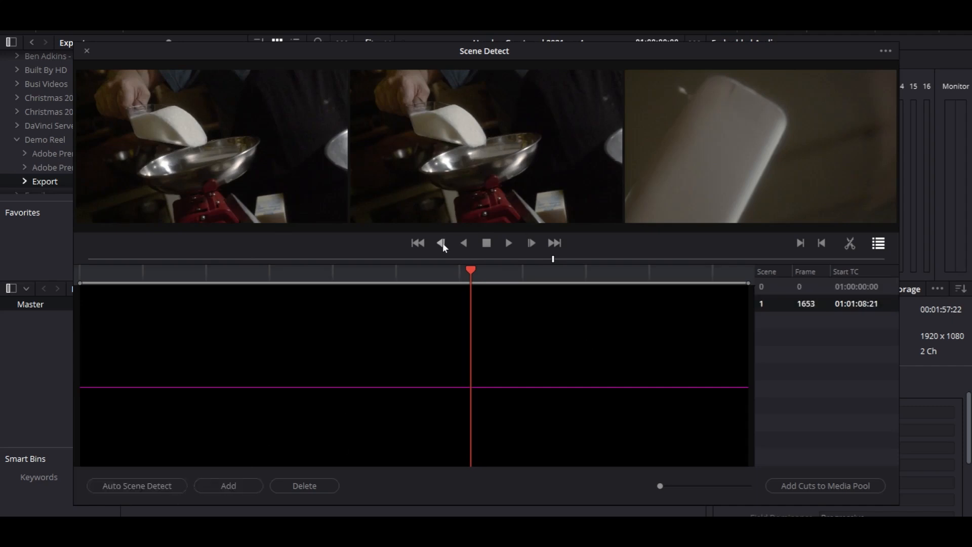
left_click(433, 286)
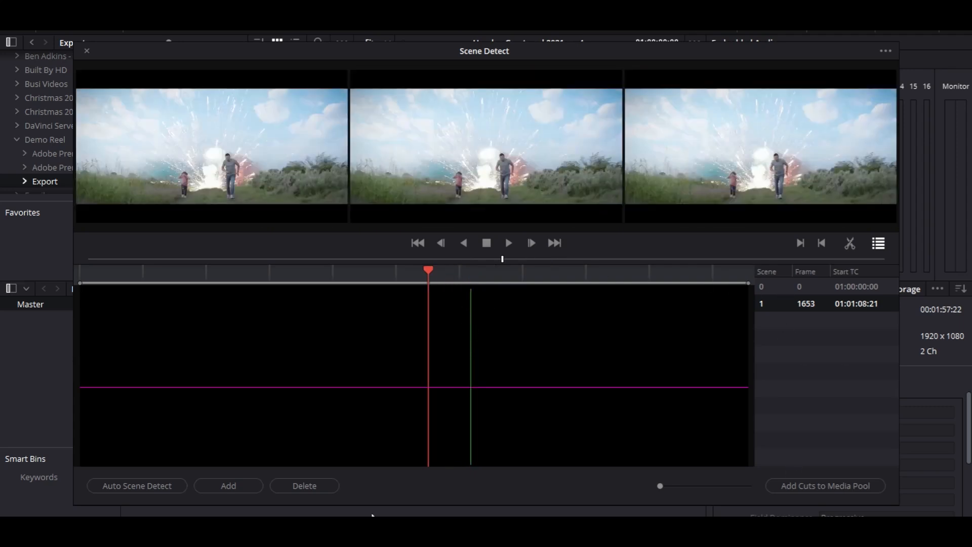
Step: Delete the manual scene cut at frame 1653 from the scene list
left_click(798, 282)
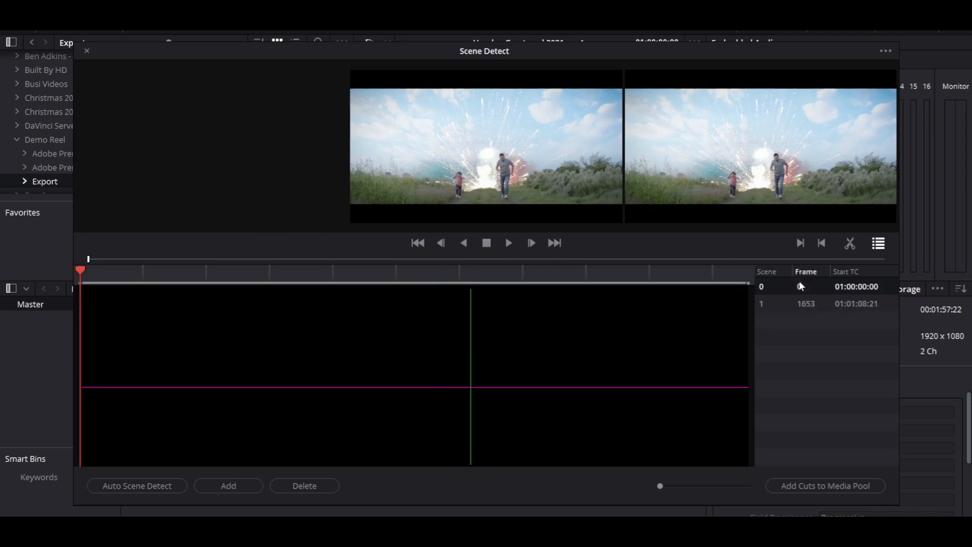
left_click(812, 300)
left_click(293, 484)
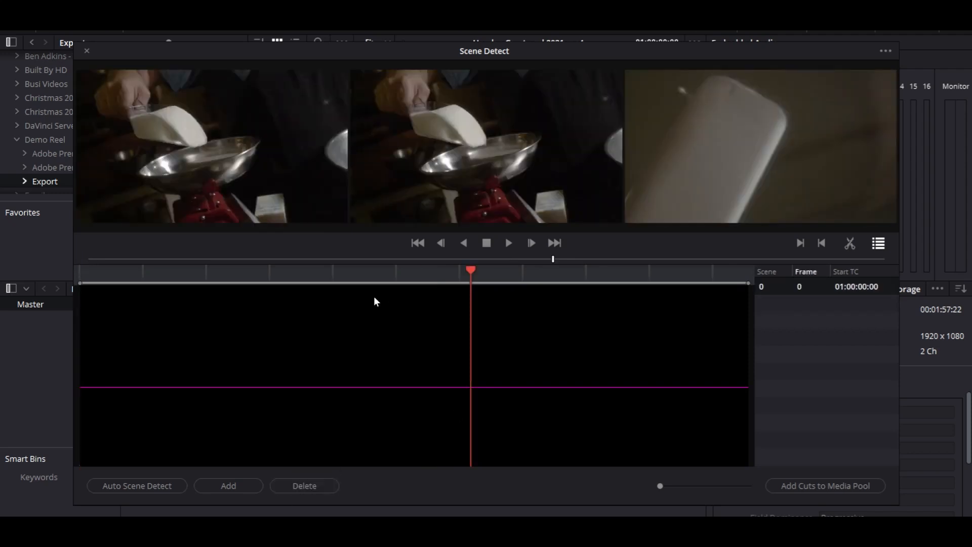
Step: Return to the start of the clip and run automatic scene detection on it
left_click_drag(373, 277, 80, 309)
left_click(132, 486)
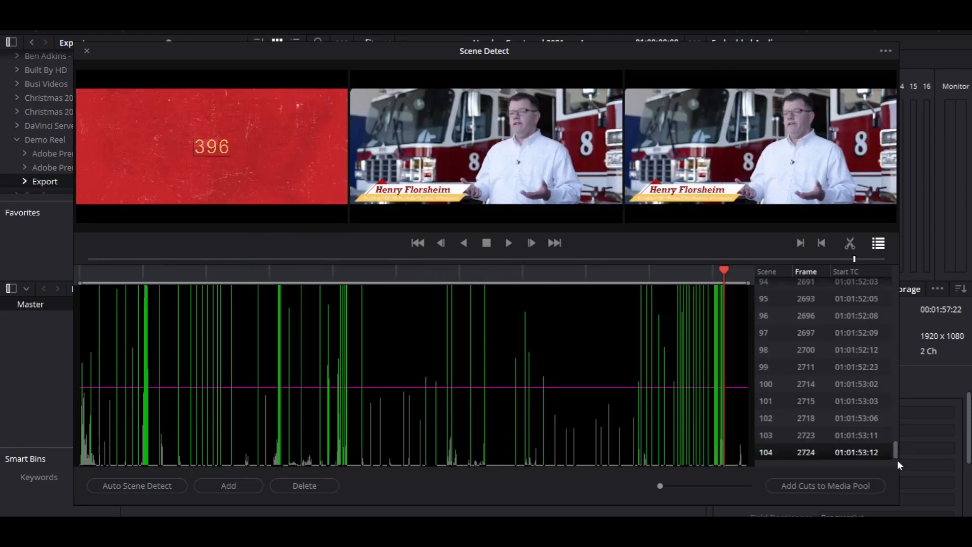
Step: Review the detected scenes near the end of the list, checking the frames around each cut for false detections
mouse_move(895, 450)
left_mouse_down()
mouse_move(891, 291)
mouse_move(889, 465)
left_mouse_up()
key("Up")
key("Up")
key("Up")
key("Up")
key("Up")
key("Up")
key("Up")
key("Up")
key("Up")
key("Up")
key("Up")
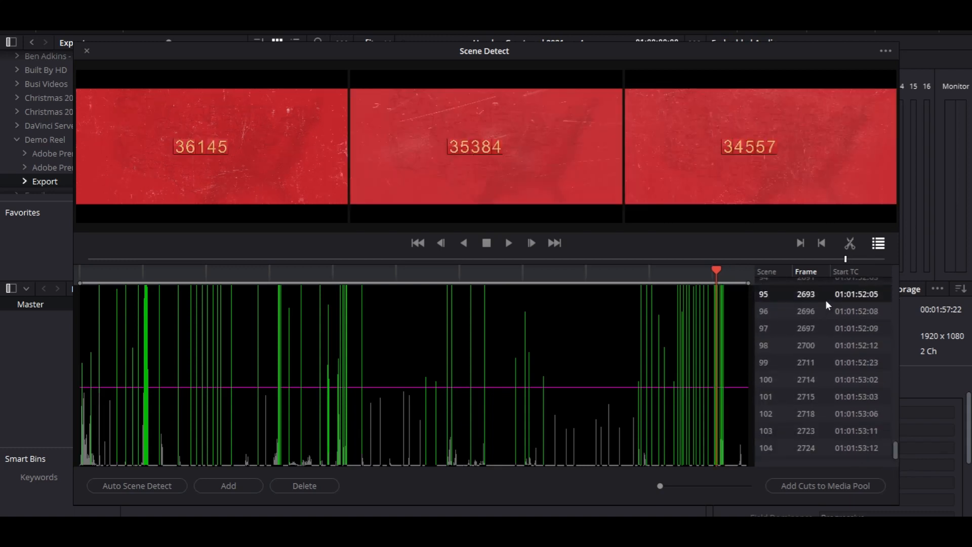
left_click(821, 306)
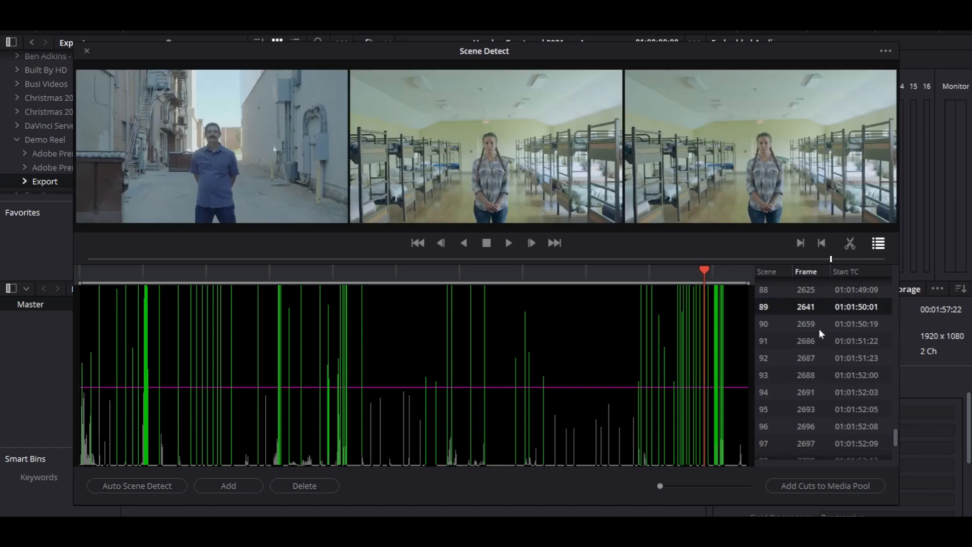
left_click(826, 327)
left_click(824, 361)
left_click(823, 377)
left_click(822, 396)
left_click(819, 412)
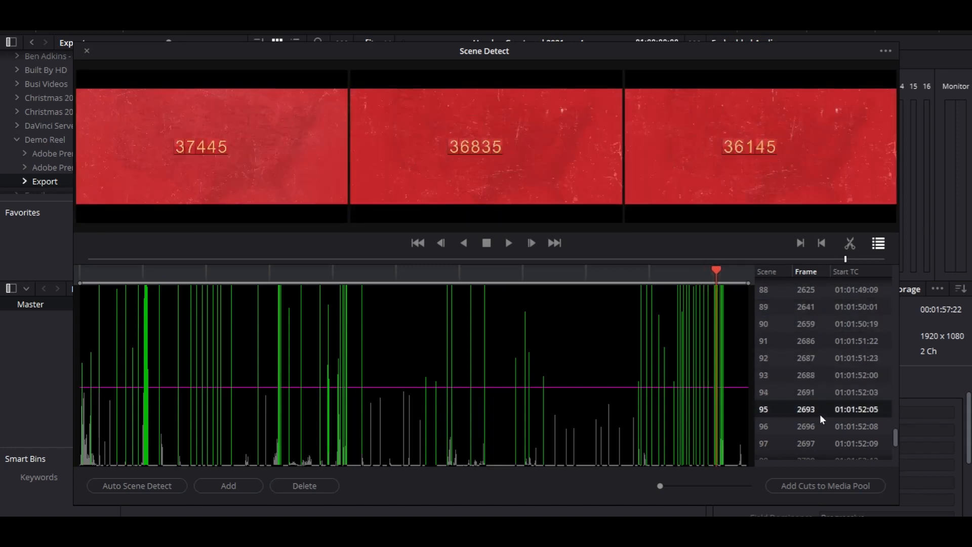
Step: Delete the false cuts from frame 2696 through frame 2723 inside the red number-counter shot
left_click(818, 427)
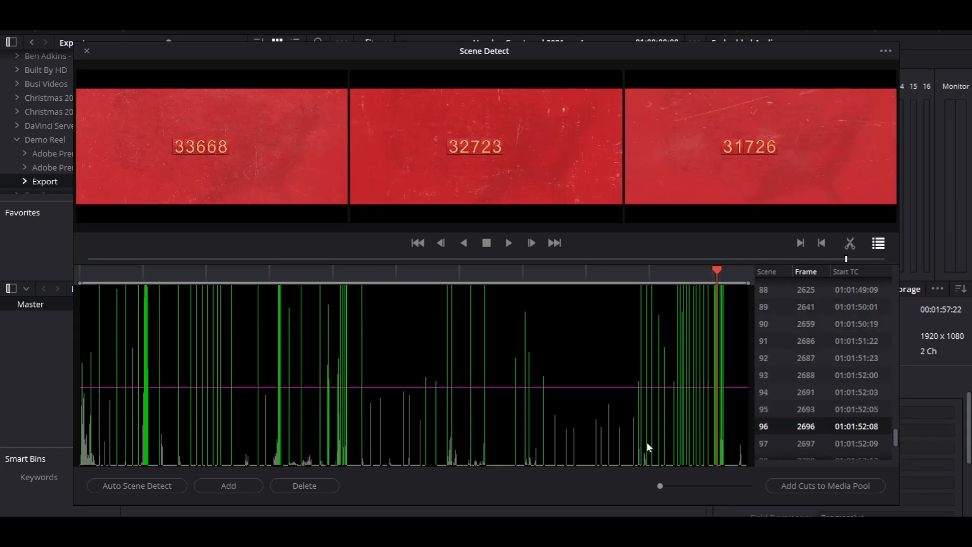
left_click_drag(659, 485, 688, 472)
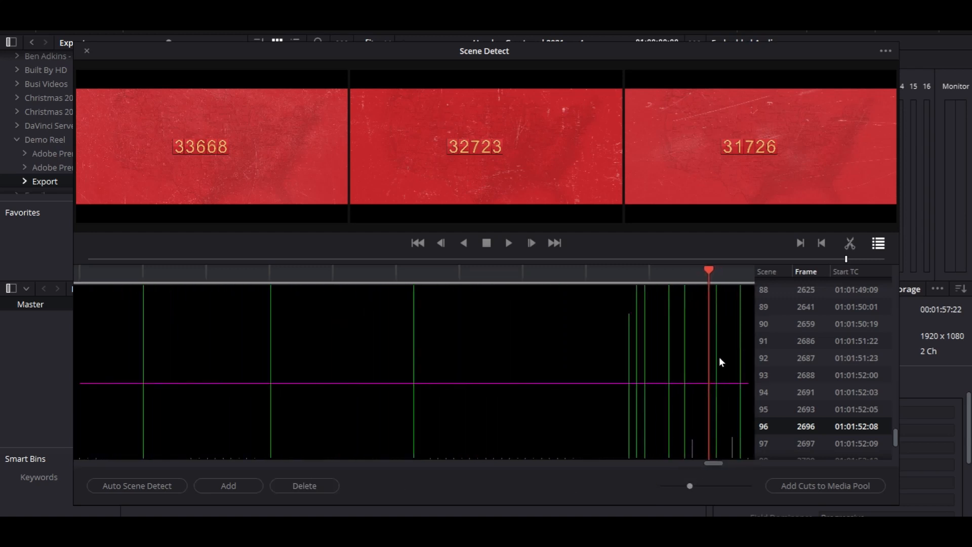
left_click(302, 486)
left_click(303, 486)
left_click(303, 486)
left_click(303, 486)
left_click(303, 486)
left_click(302, 485)
left_click(303, 486)
left_click(302, 485)
left_click(303, 486)
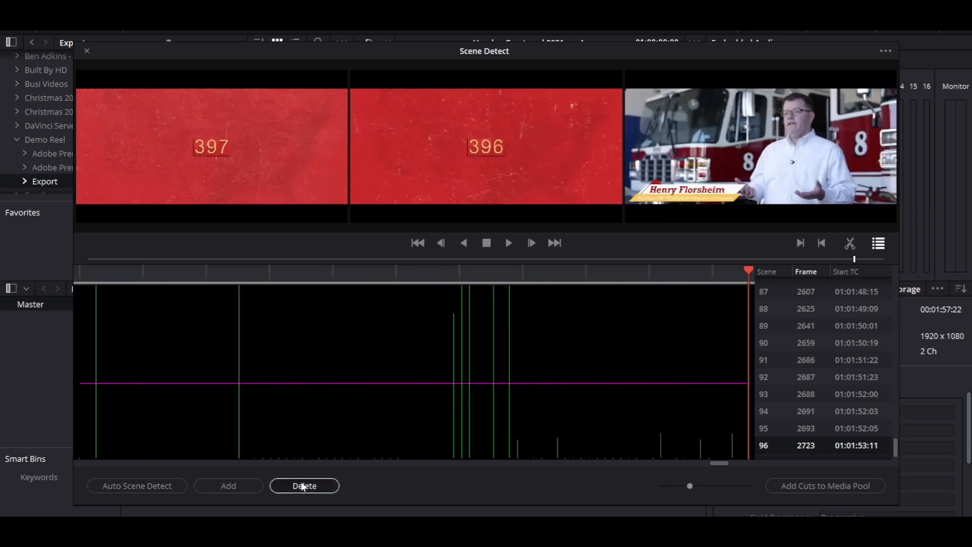
left_click(303, 486)
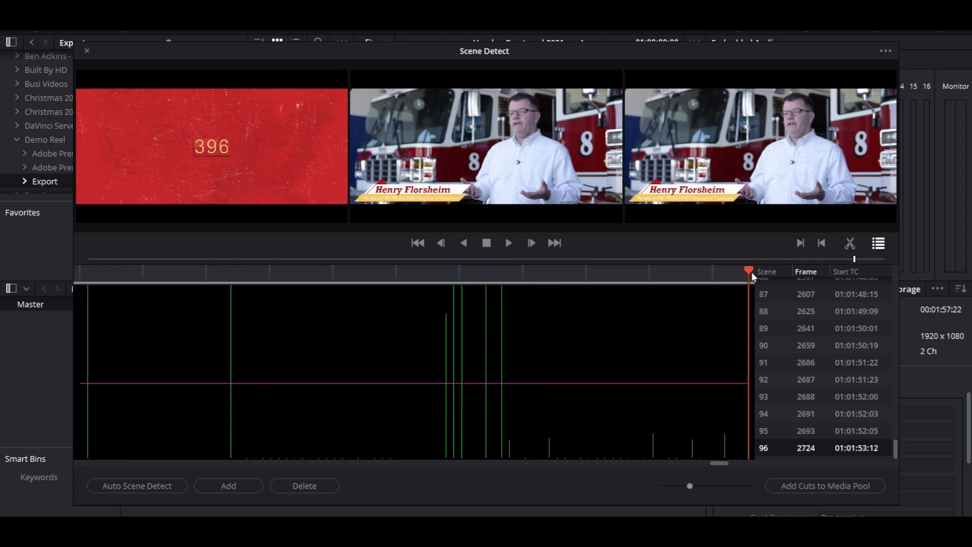
Step: Lower the scene detection threshold close to the base of the graph, check the counter shot, and raise it back to mid-height
left_click_drag(692, 289, 647, 295)
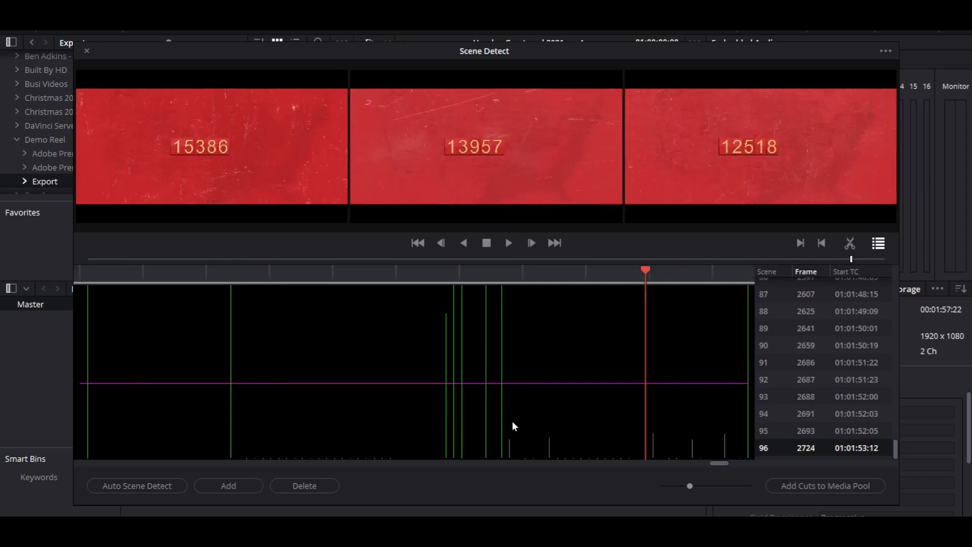
left_click_drag(580, 384, 578, 443)
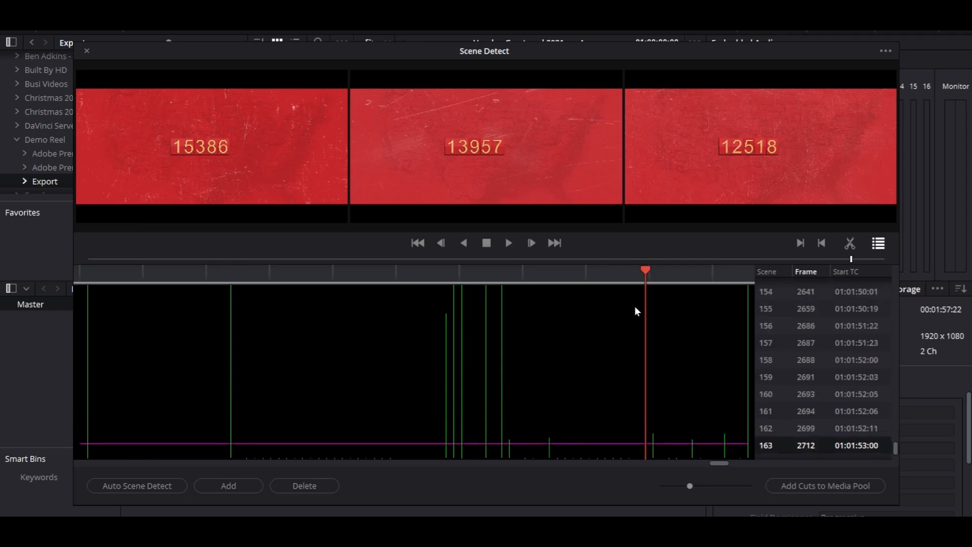
left_click_drag(645, 269, 663, 271)
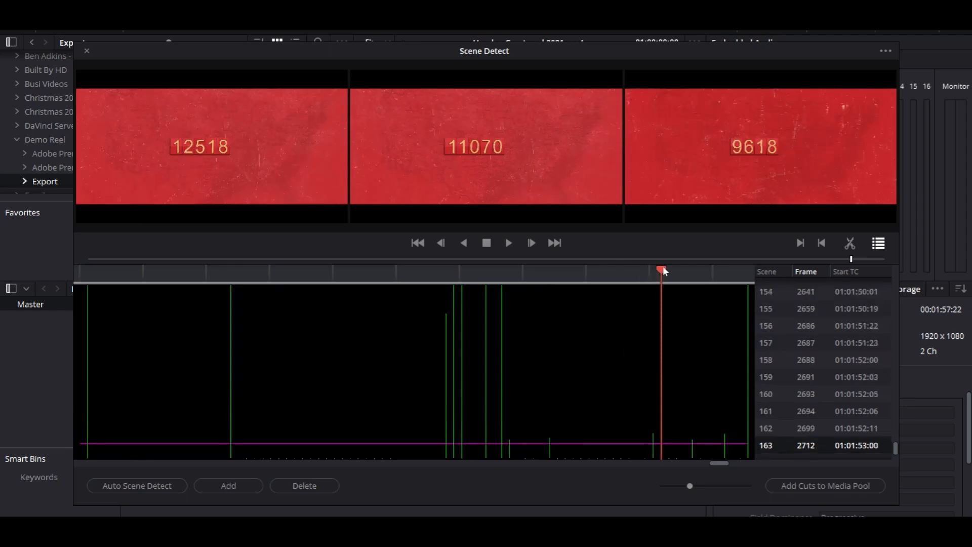
left_click_drag(642, 442, 652, 385)
Step: Lower the detection threshold just below the short peaks in the middle section so that they count as cuts
left_click_drag(685, 487, 664, 495)
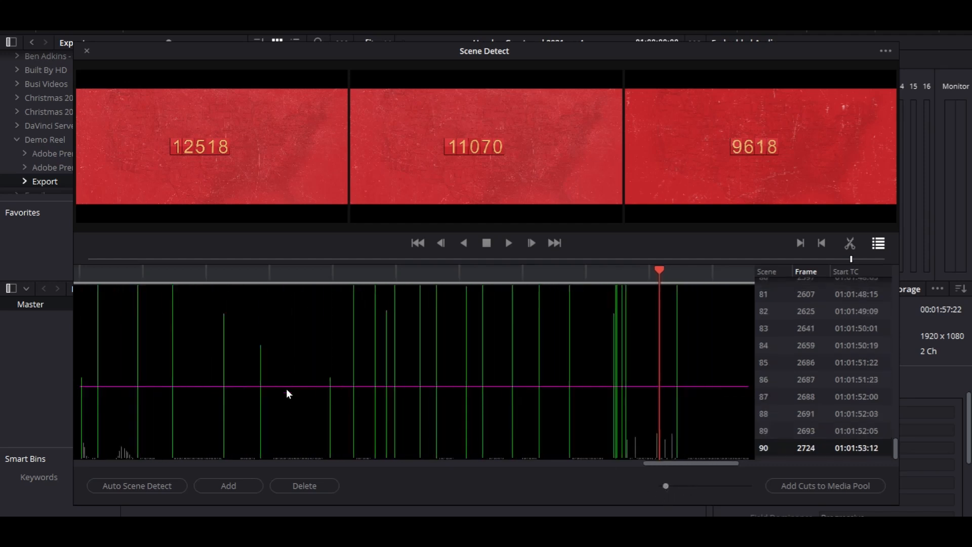
left_click_drag(681, 463, 570, 459)
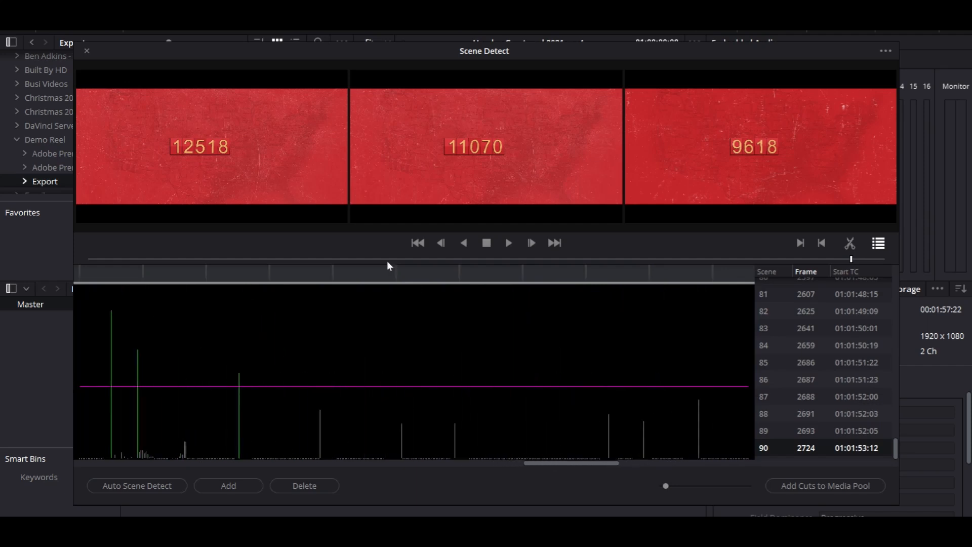
left_click(301, 281)
left_click(370, 386)
left_click_drag(373, 387, 369, 427)
Step: Raise the detection threshold above the short peaks and add a manual cut at frame 2010, between the bearded man and the bell
mouse_move(335, 273)
left_mouse_down()
mouse_move(306, 284)
mouse_move(320, 279)
left_mouse_up()
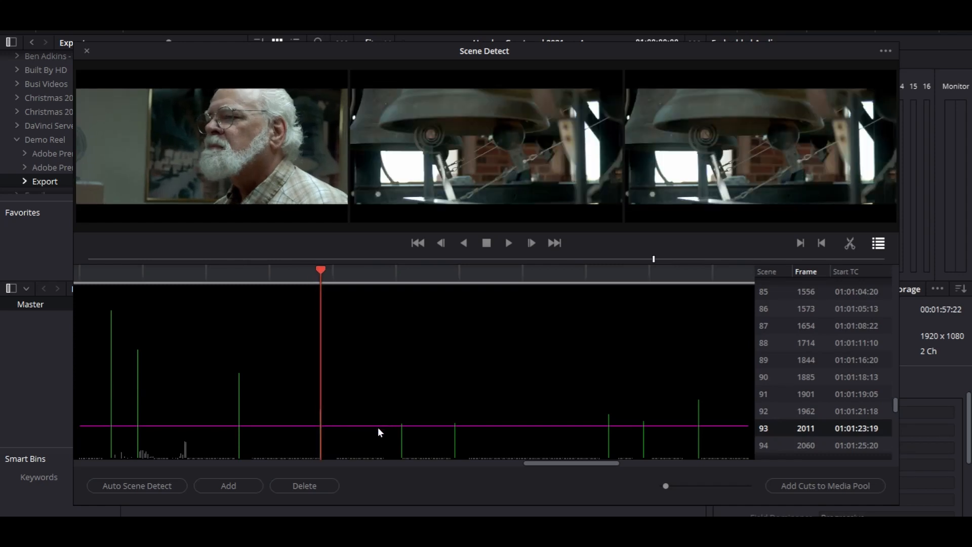
left_click_drag(375, 423, 355, 375)
left_click(236, 485)
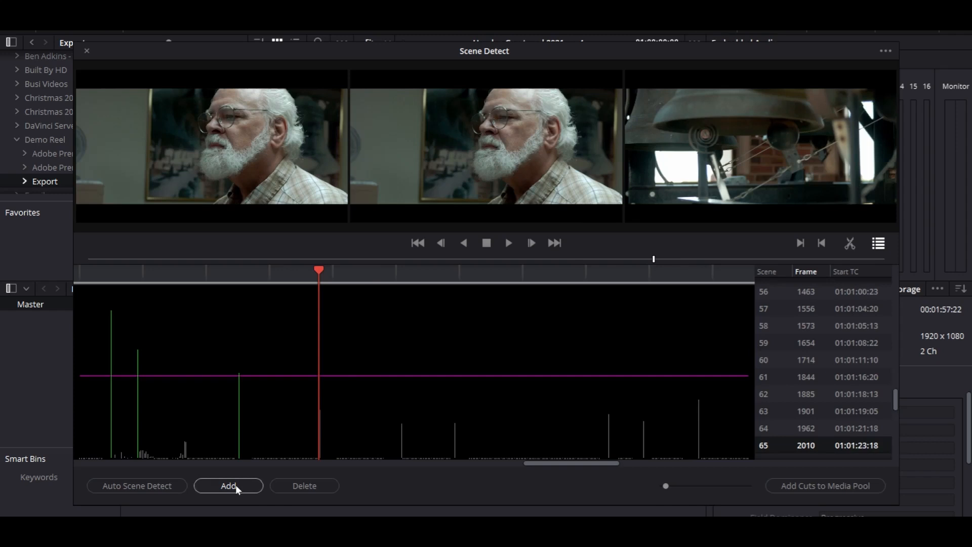
left_click(345, 269)
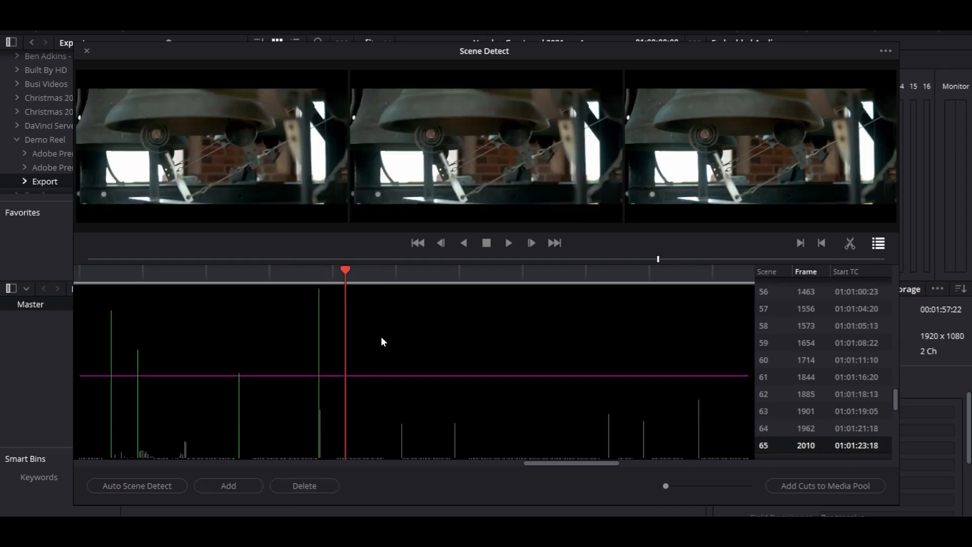
Step: Add the detected cuts to the media pool and close Scene Detect
scroll(795, 343, "up", 5)
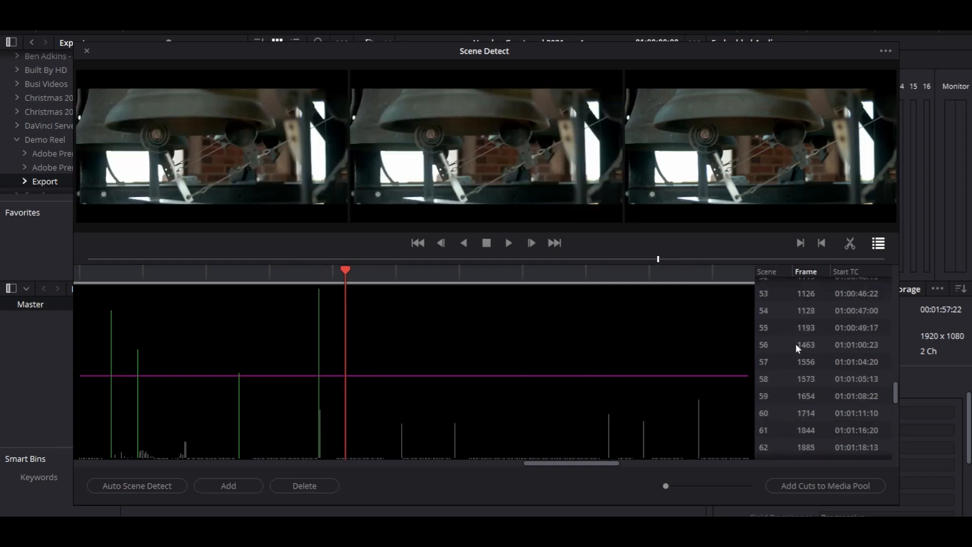
left_click(805, 487)
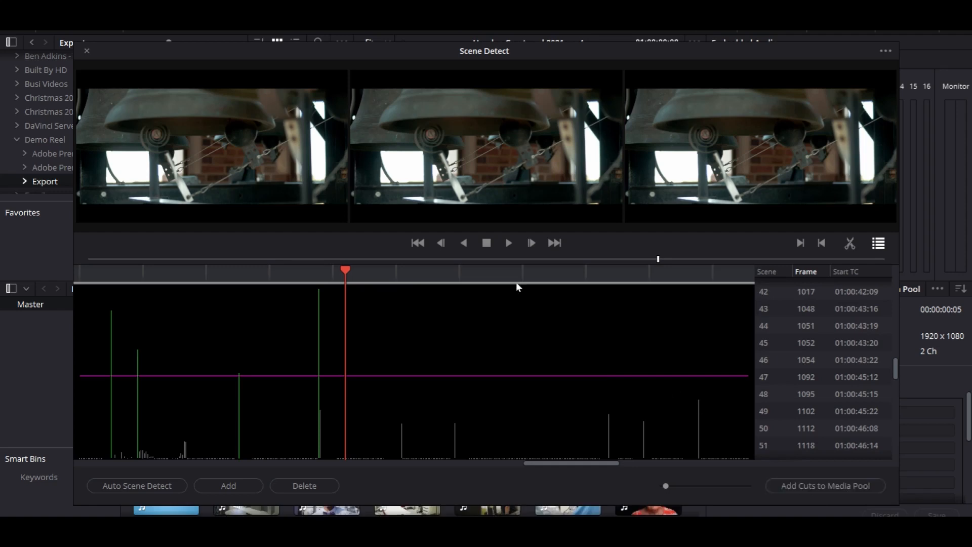
left_click(87, 55)
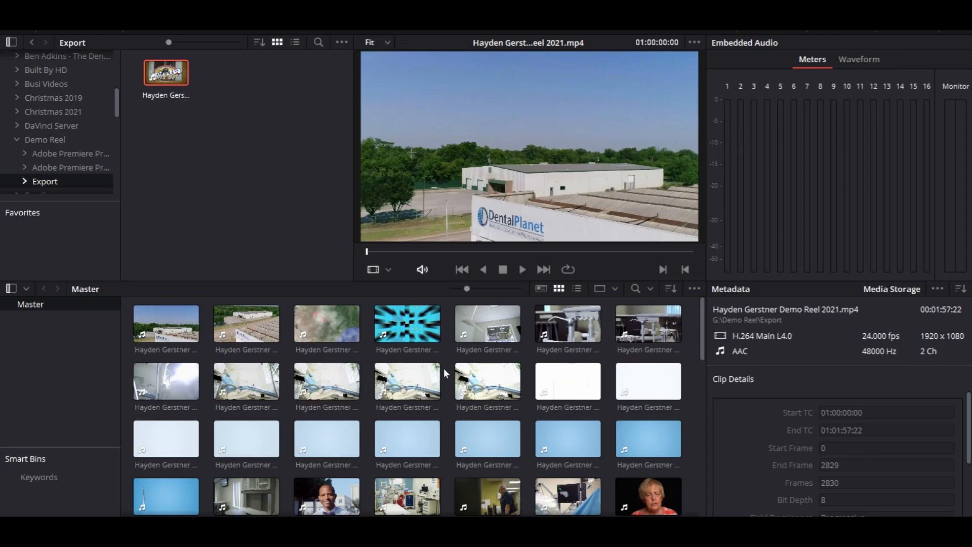
Step: Select all the cut clips in the media pool and gather them in a bin named Footage
scroll(521, 366, "down", 4)
scroll(552, 387, "down", 5)
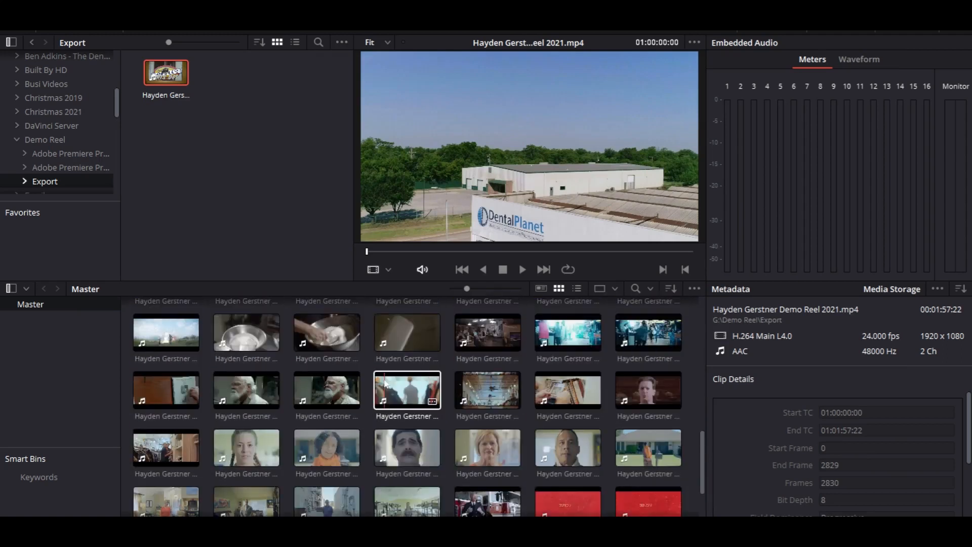
left_click(410, 385)
key("ctrl+a")
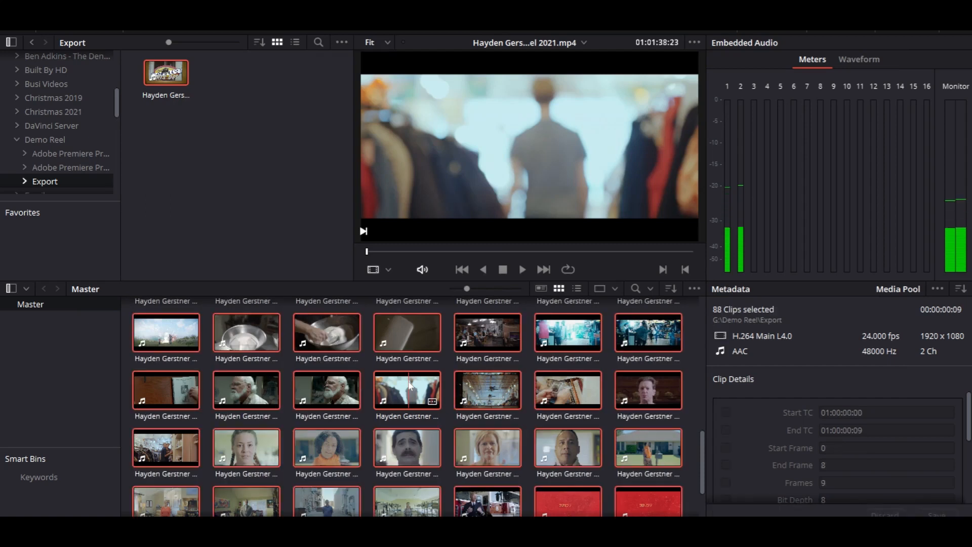
right_click(410, 384)
left_click(445, 67)
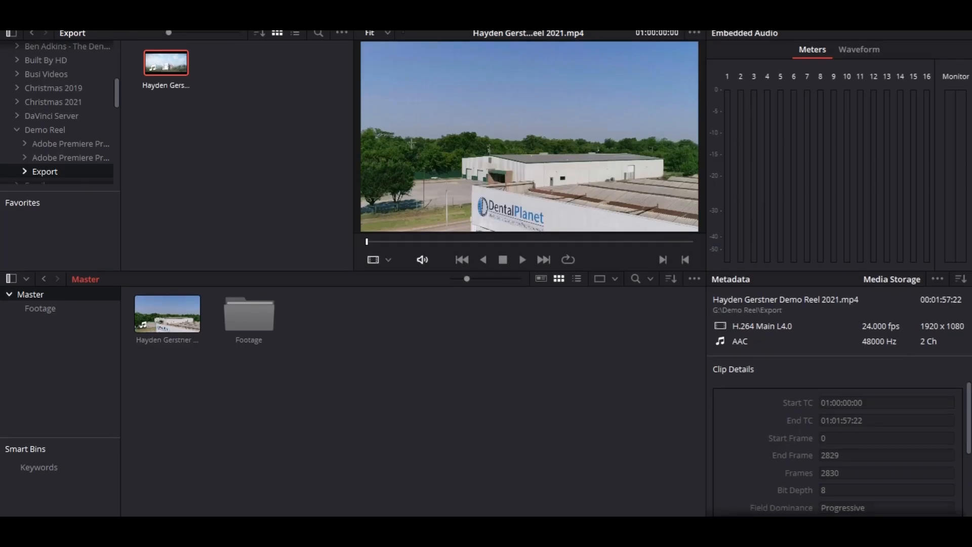
Step: Switch to the Edit page and create a timeline from the full demo reel clip, fitting the whole clip in view
left_click(408, 506)
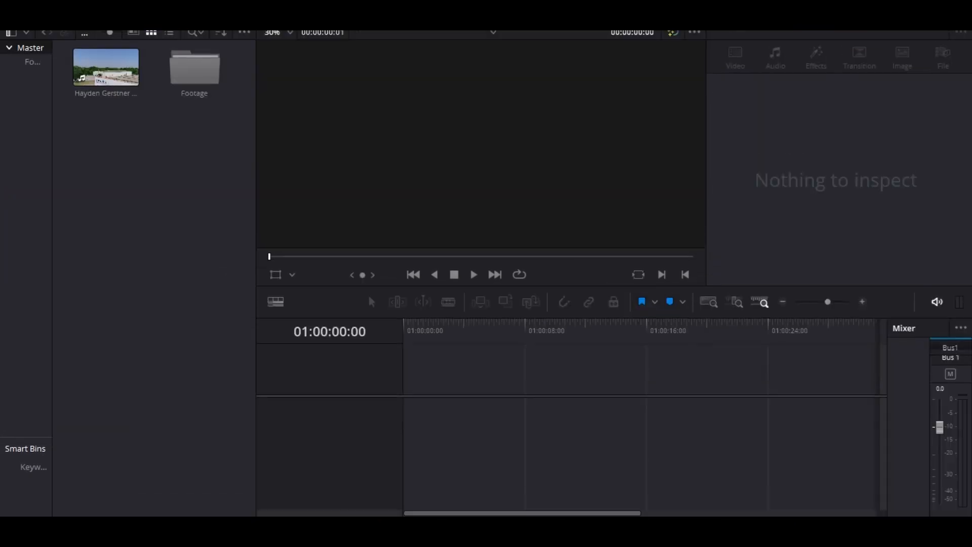
left_click_drag(106, 67, 442, 430)
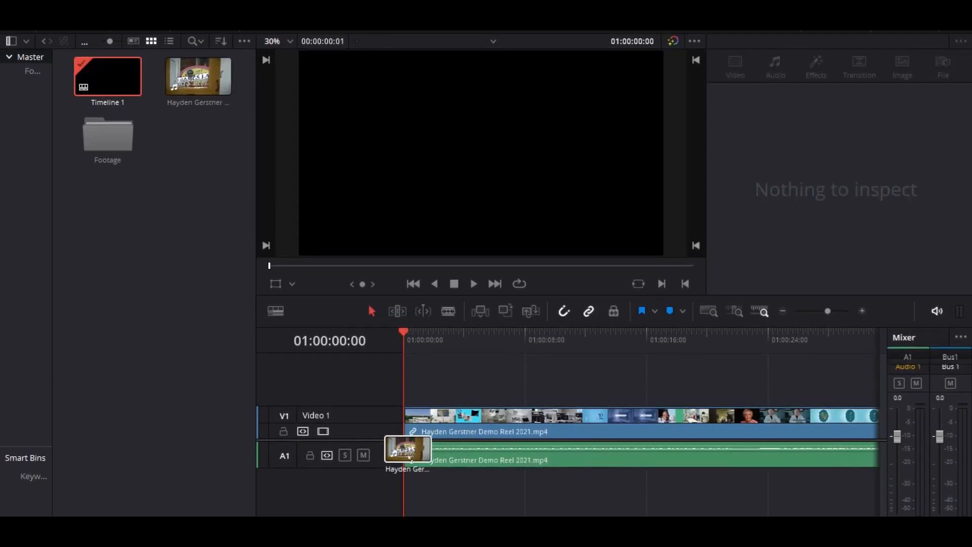
left_click(821, 310)
left_click_drag(821, 311, 814, 308)
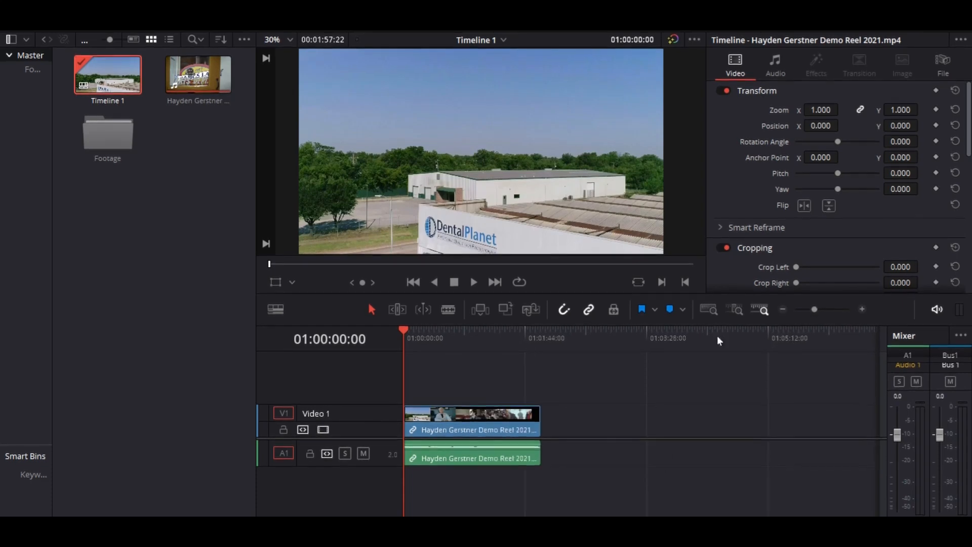
left_click_drag(454, 335, 342, 341)
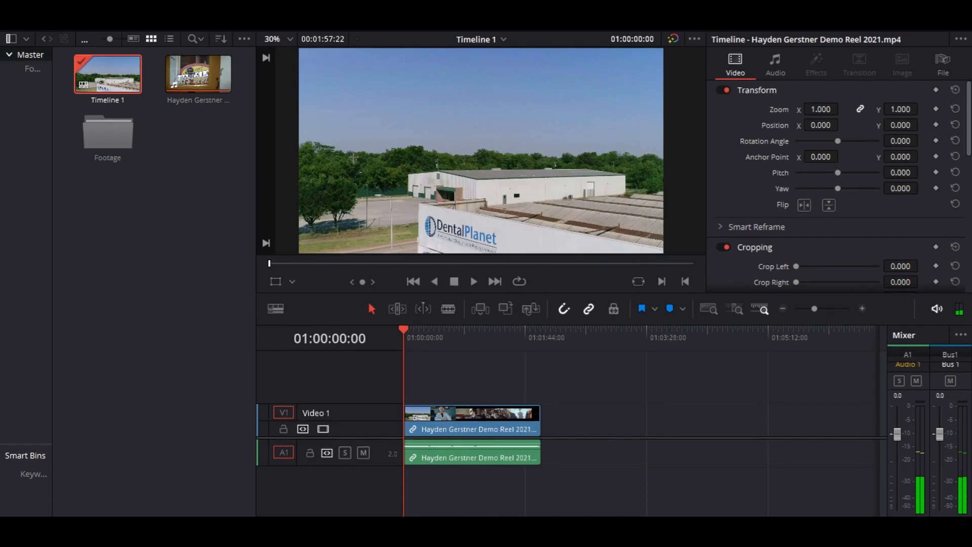
Step: Run Detect Scene Cuts on the demo reel clip in the timeline
left_click(446, 426)
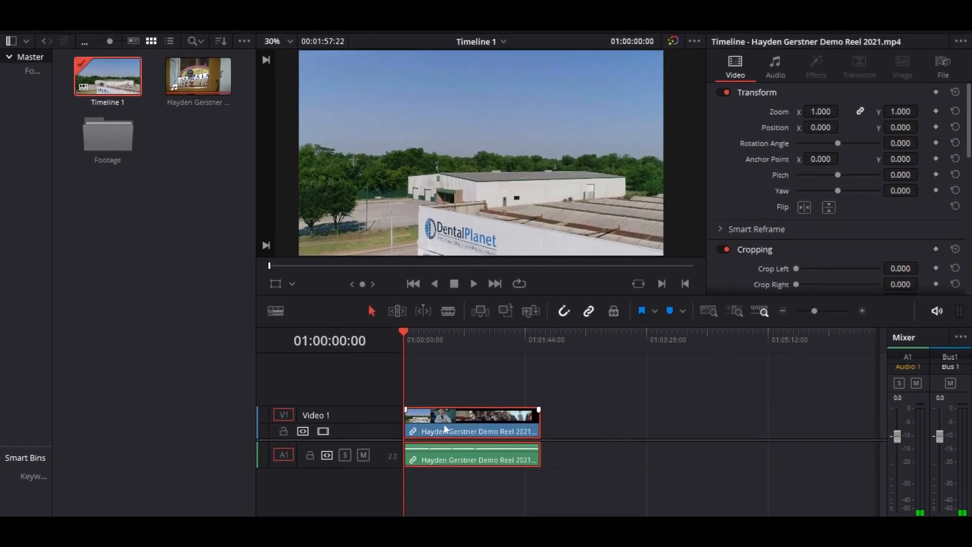
left_click(159, 33)
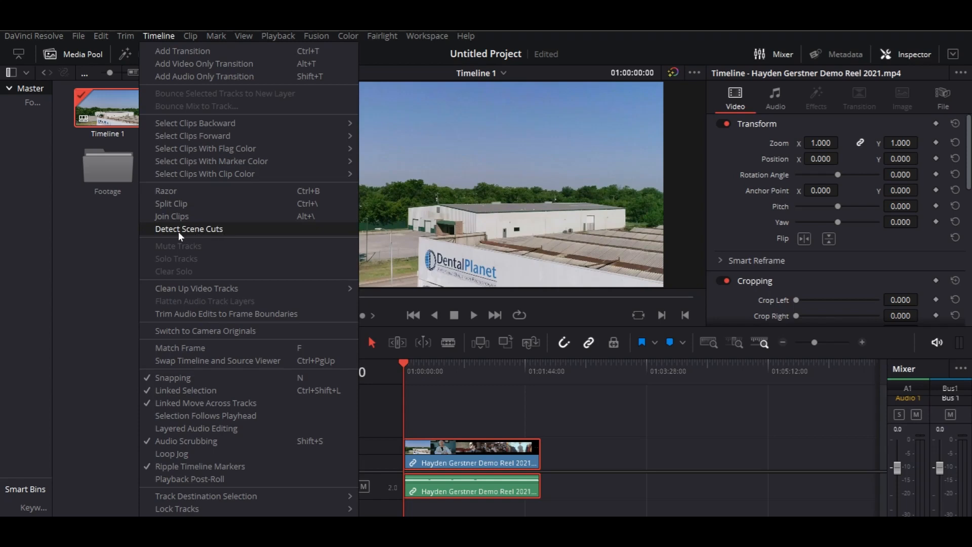
left_click(174, 231)
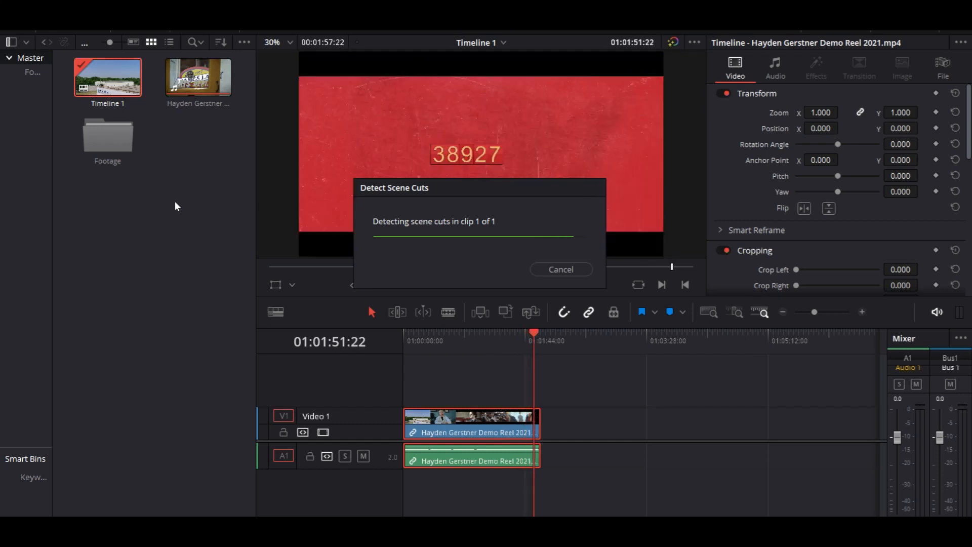
Step: Scrub through the newly cut timeline and zoom in to examine the individual shots near its start
left_click_drag(512, 345, 467, 361)
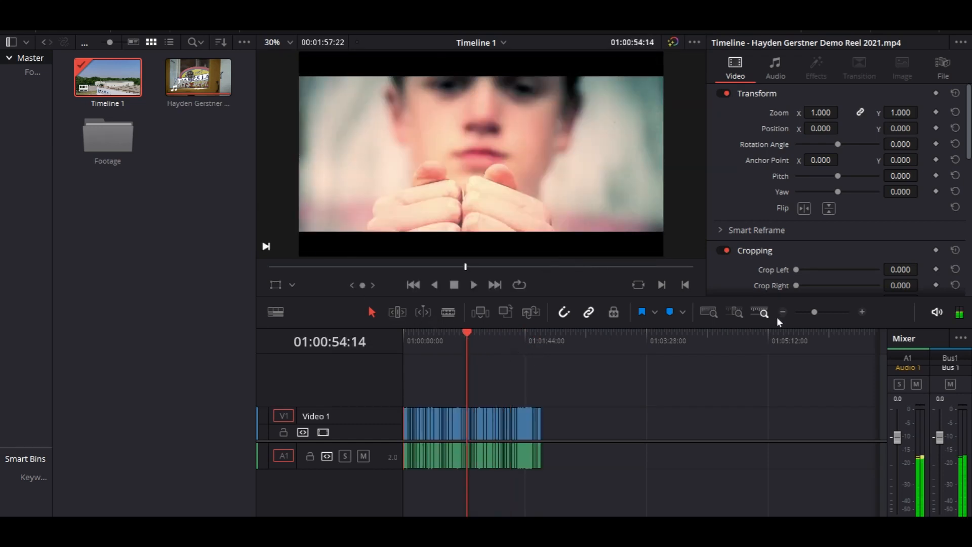
left_click(827, 312)
left_click_drag(733, 344, 482, 365)
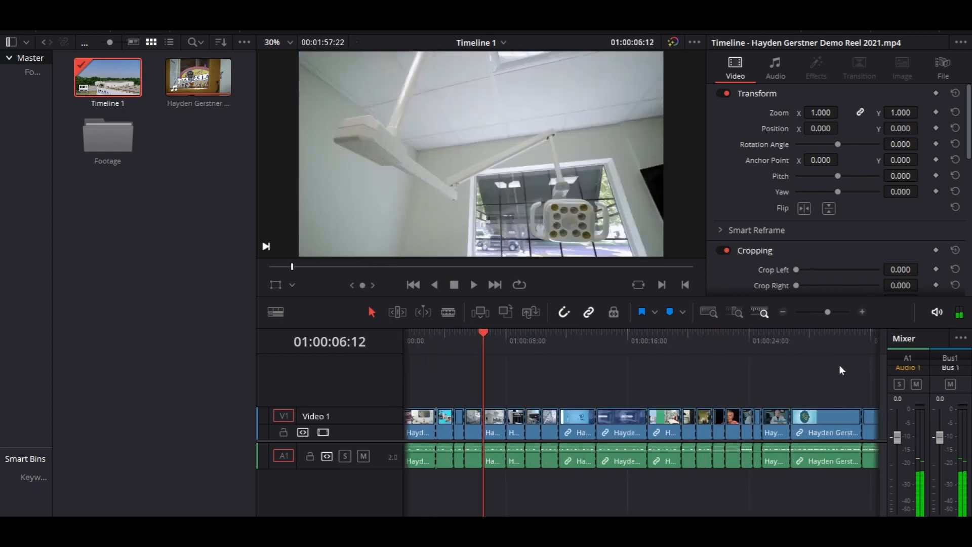
Step: Move two of the separated shots up to the Video 2 track and trim the later one shorter from its end
left_click_drag(757, 399, 653, 413)
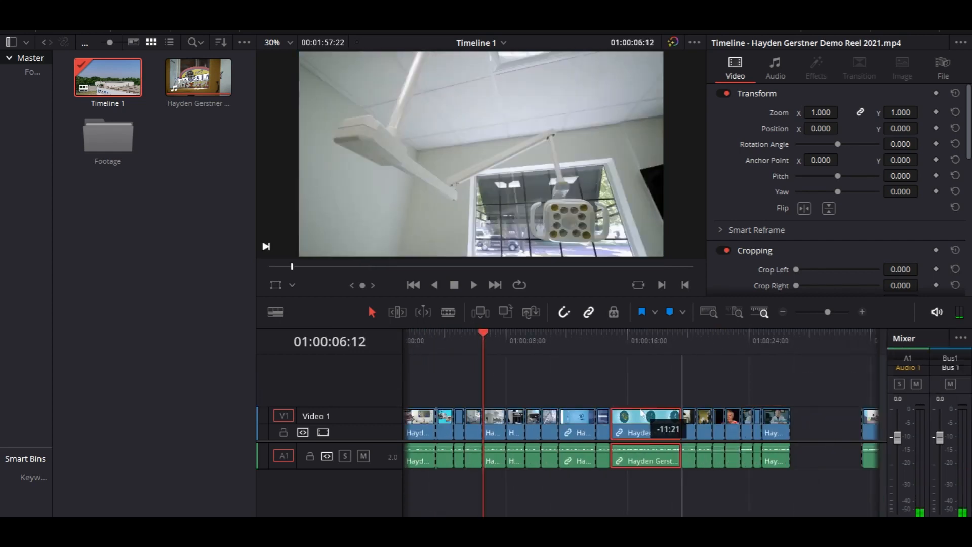
left_click_drag(689, 423, 768, 394)
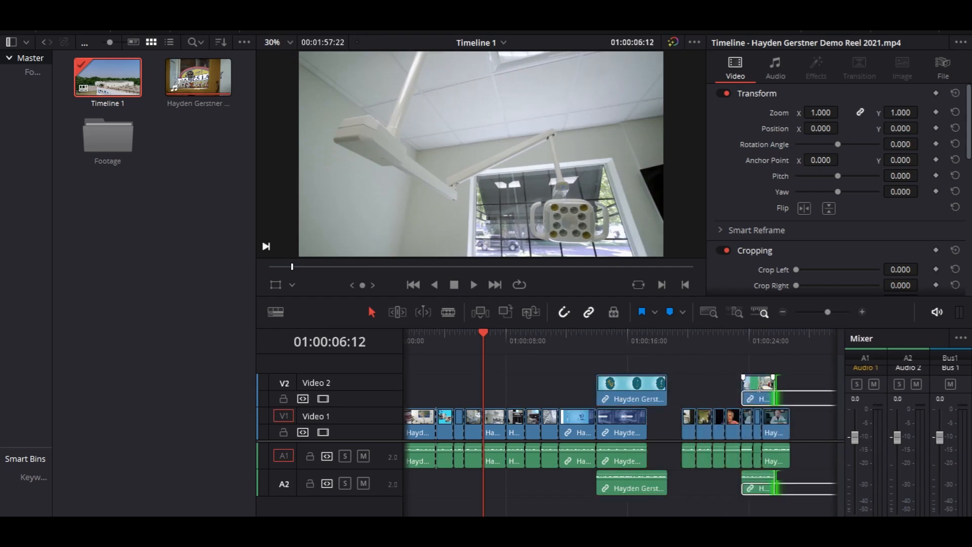
left_click_drag(761, 390, 760, 389)
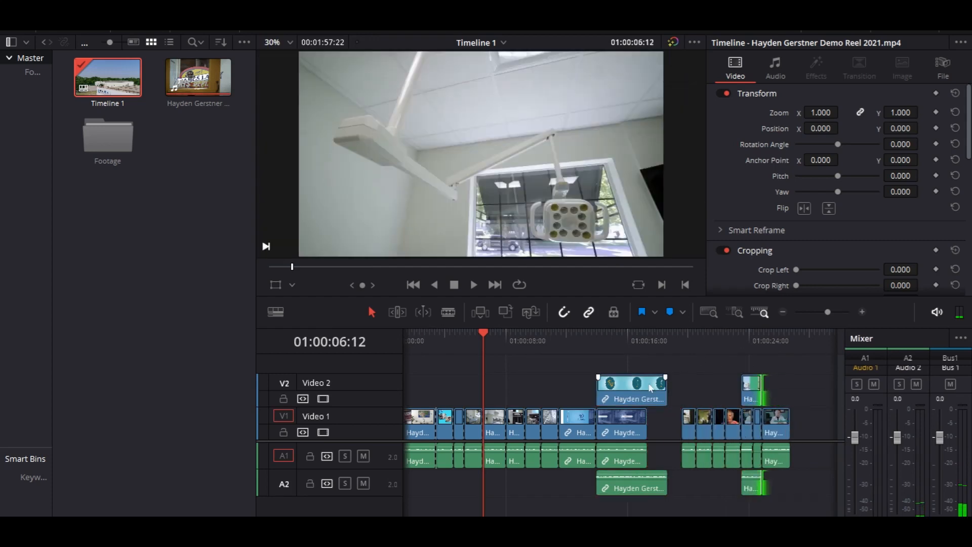
Step: Play the timeline from within the earlier shot on Video 2
left_click(619, 336)
key("space")
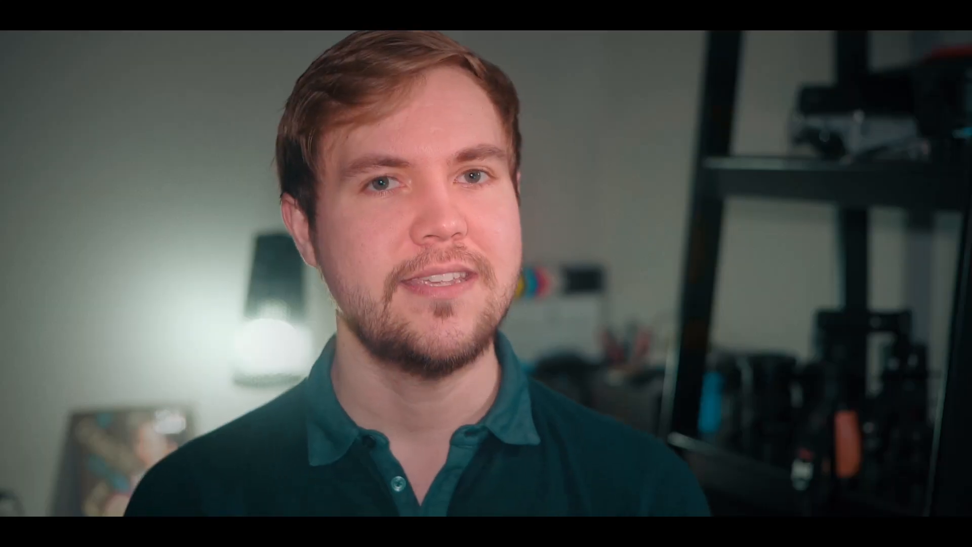